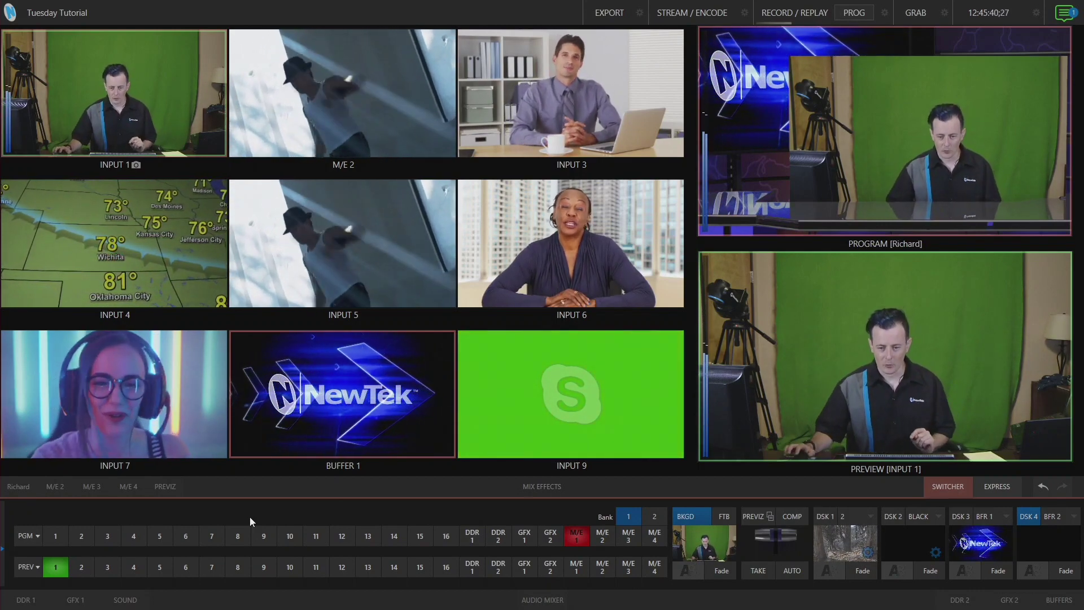
Put the M/E 2 mix on preview and bring up its dedicated control panel
left_click(602, 572)
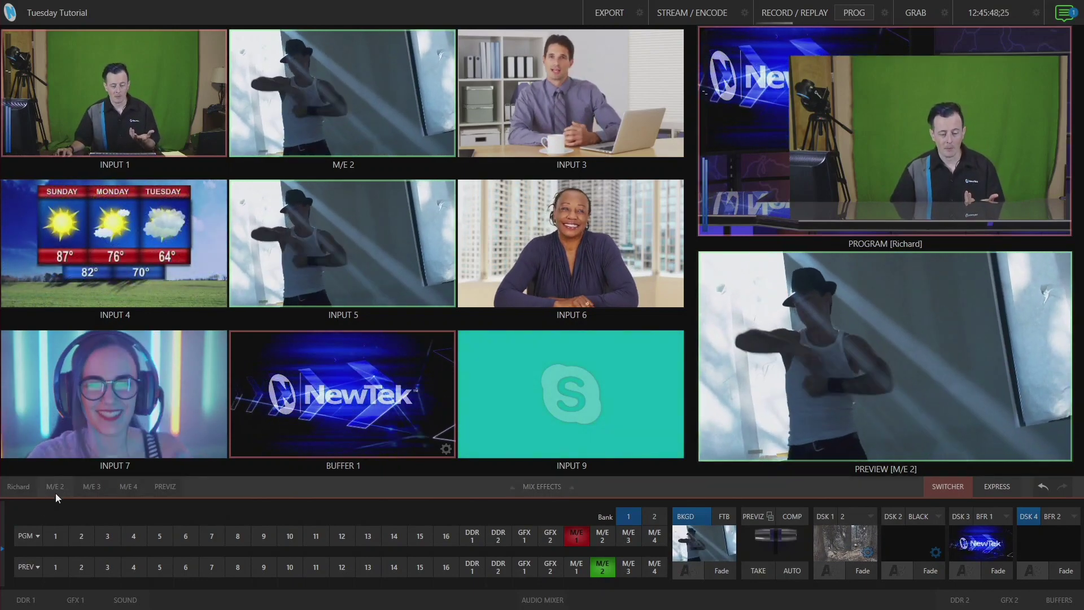
left_click(55, 487)
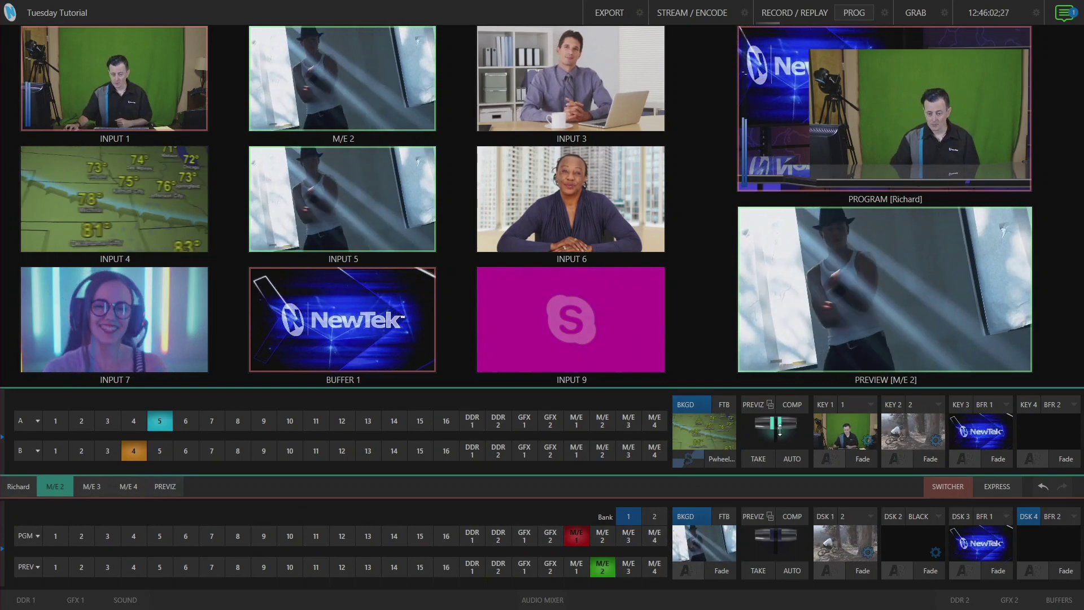
Preview the M/E 2 background transition, then bring up the Pinwheel transition list in the Media Browser
mouse_move(775, 422)
left_mouse_down()
mouse_move(759, 473)
mouse_move(779, 402)
left_mouse_up()
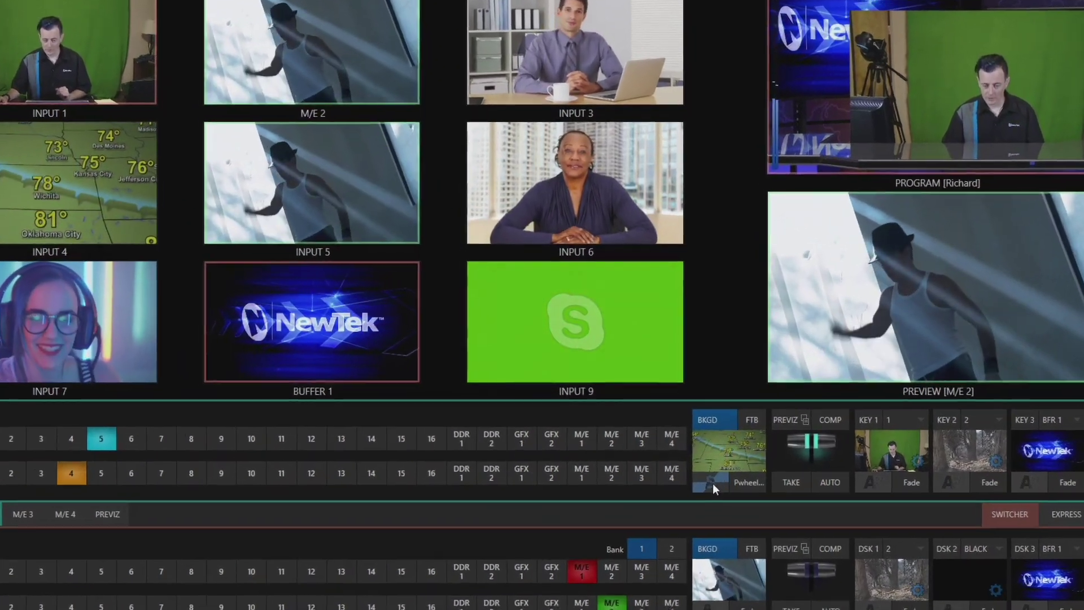
left_click(686, 459)
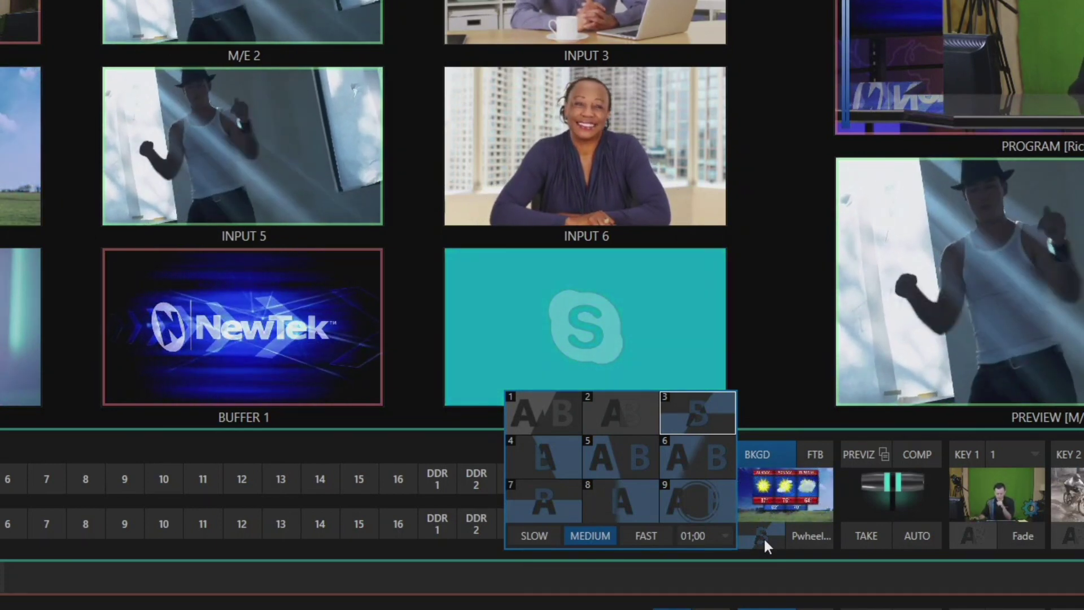
mouse_move(696, 414)
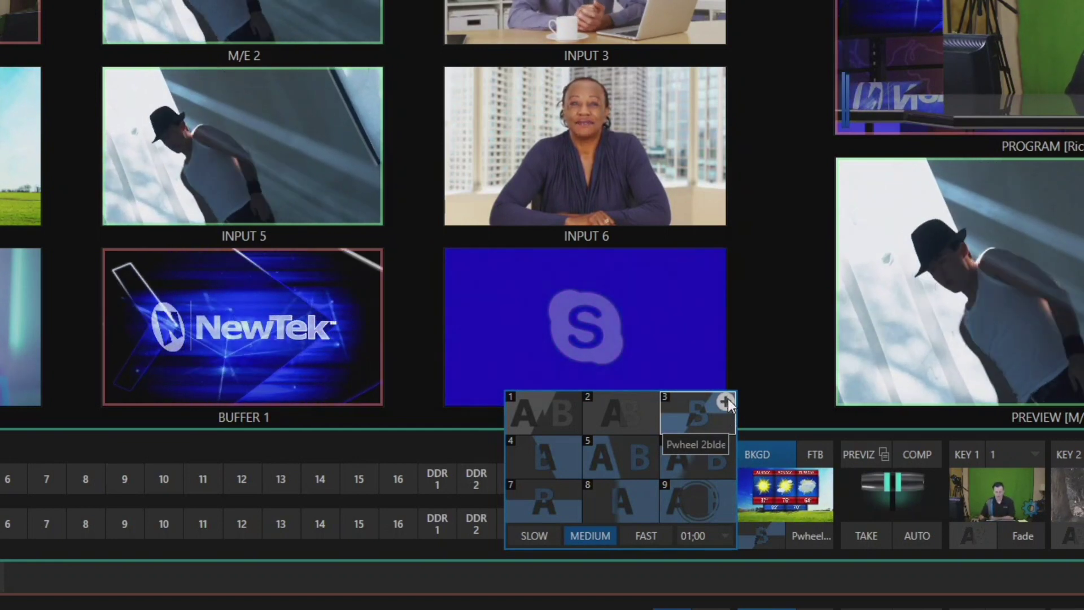
Load the Demo Studio LiveSet, Center angle, from the Media Browser into M/E 2
left_click(726, 401)
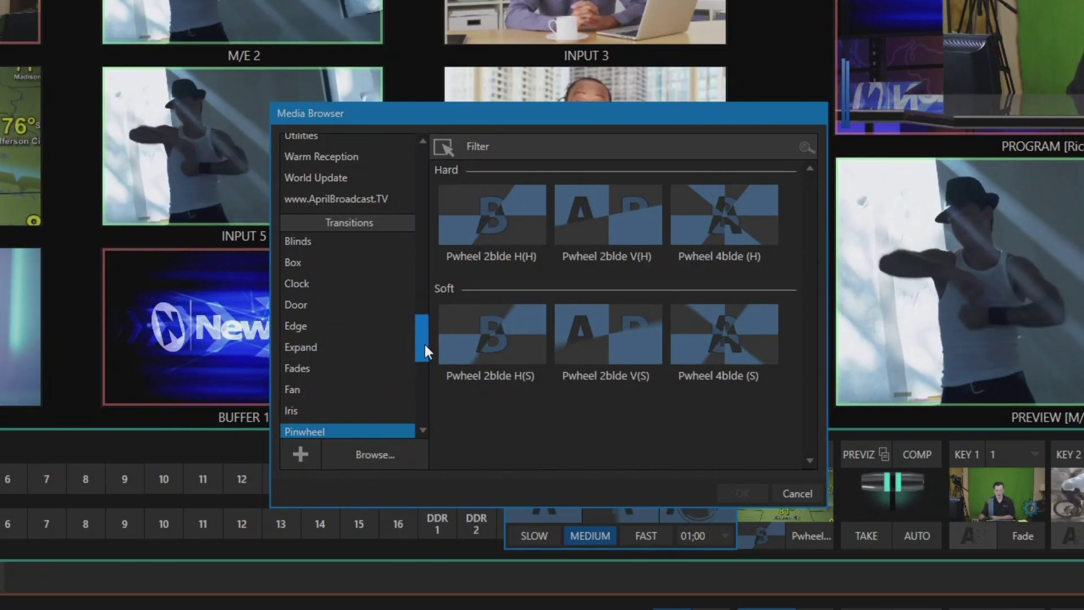
left_click_drag(425, 345, 428, 165)
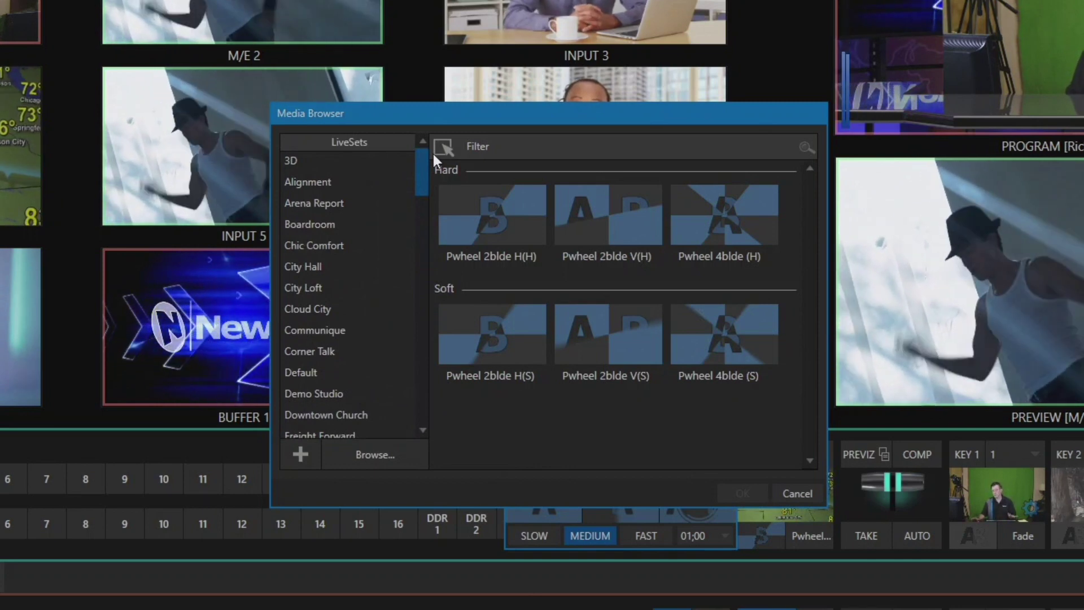
mouse_move(421, 172)
left_mouse_down()
mouse_move(417, 191)
mouse_move(421, 165)
left_mouse_up()
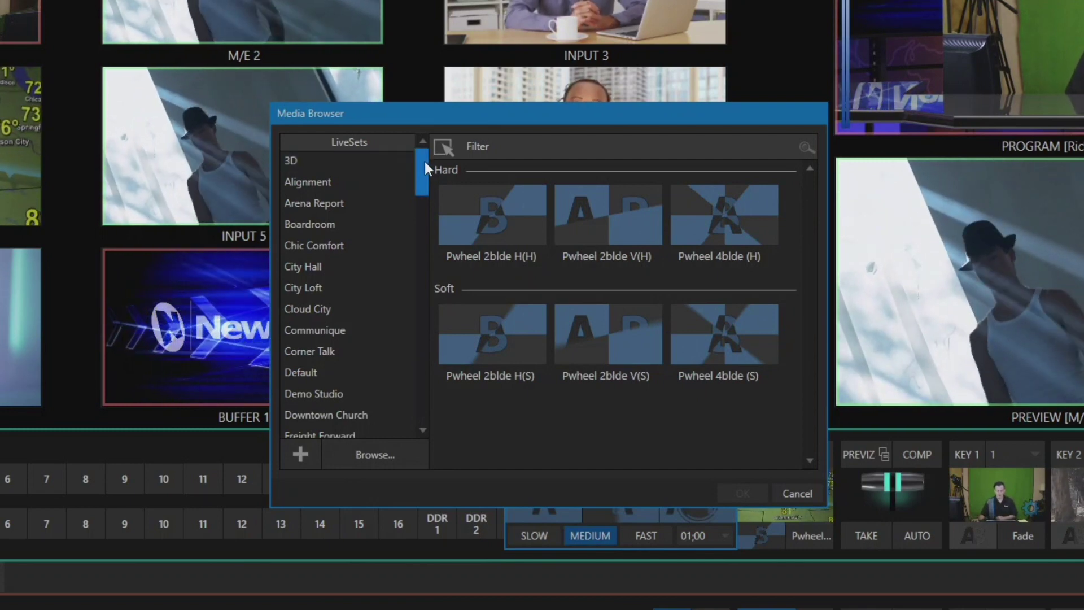
left_click_drag(425, 163, 431, 182)
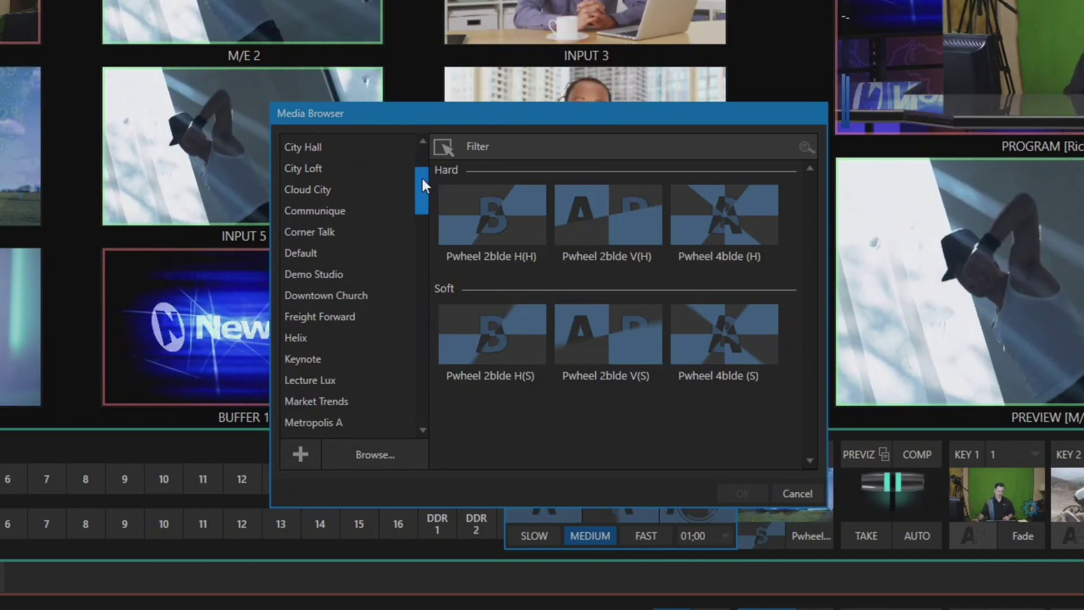
left_click(406, 214)
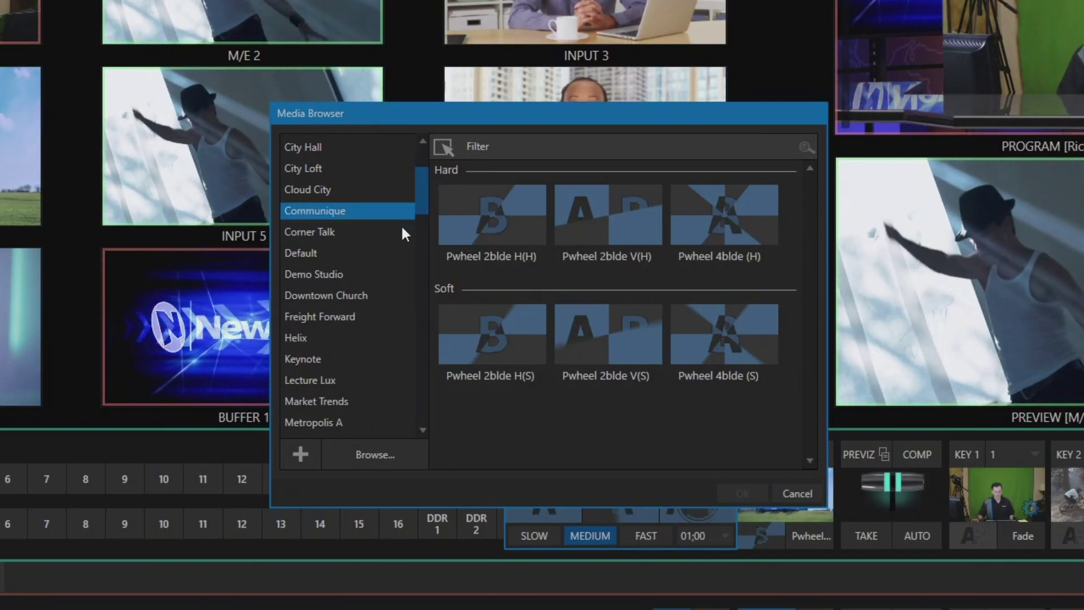
left_click(357, 274)
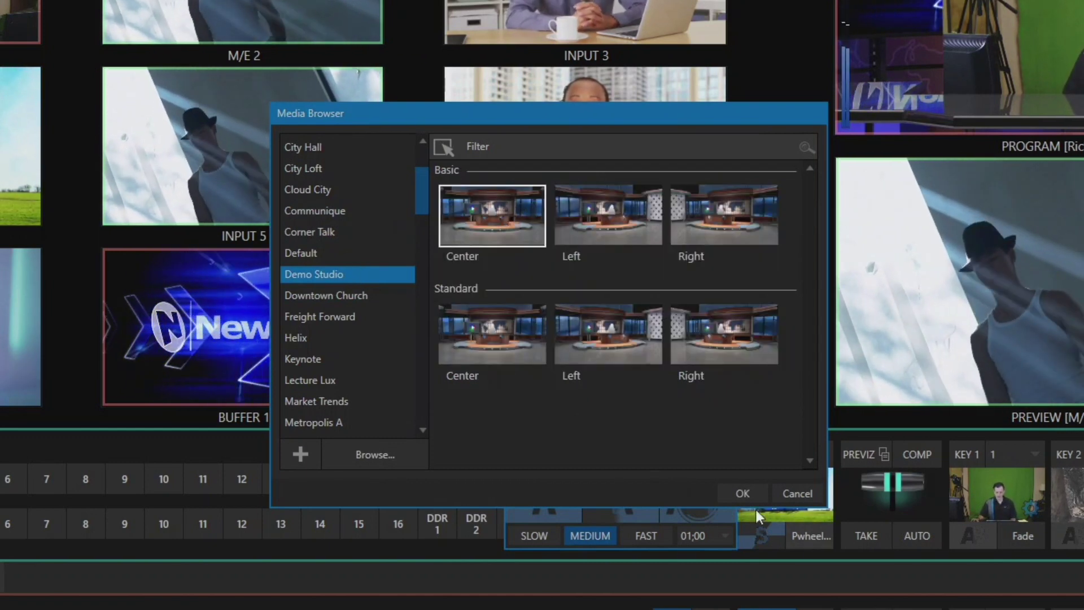
left_click(743, 495)
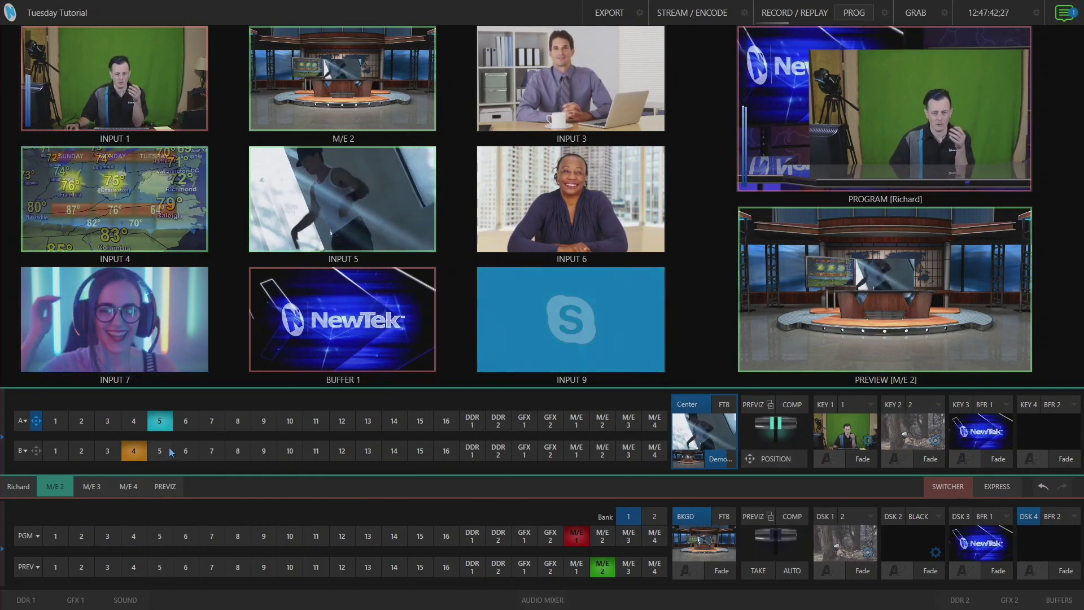
Put the Input 7 guest on the set monitor and the Input 1 presenter into the set
left_click(212, 452)
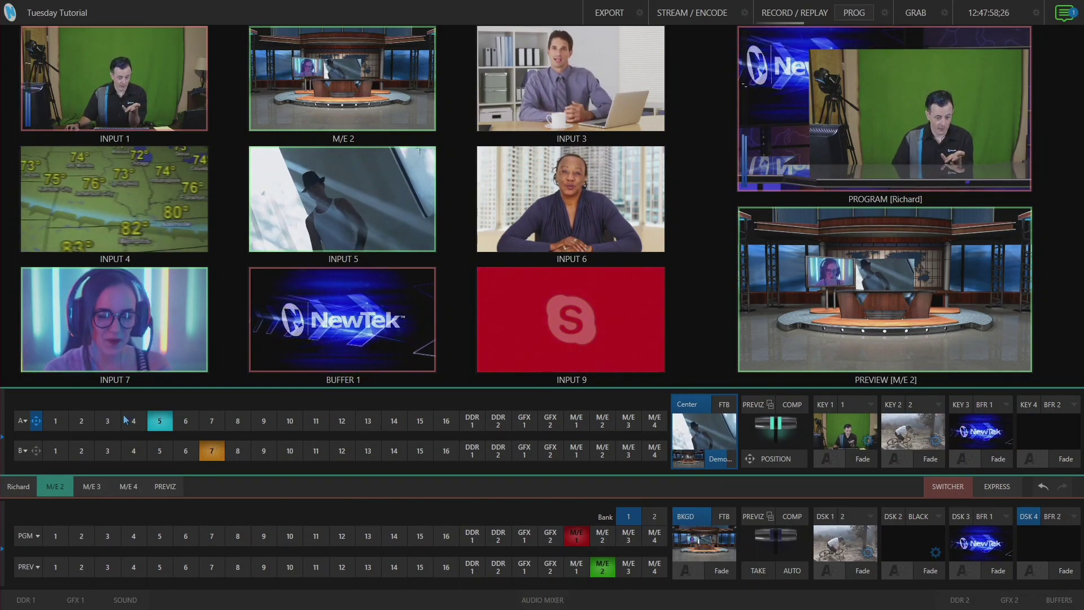
left_click(57, 421)
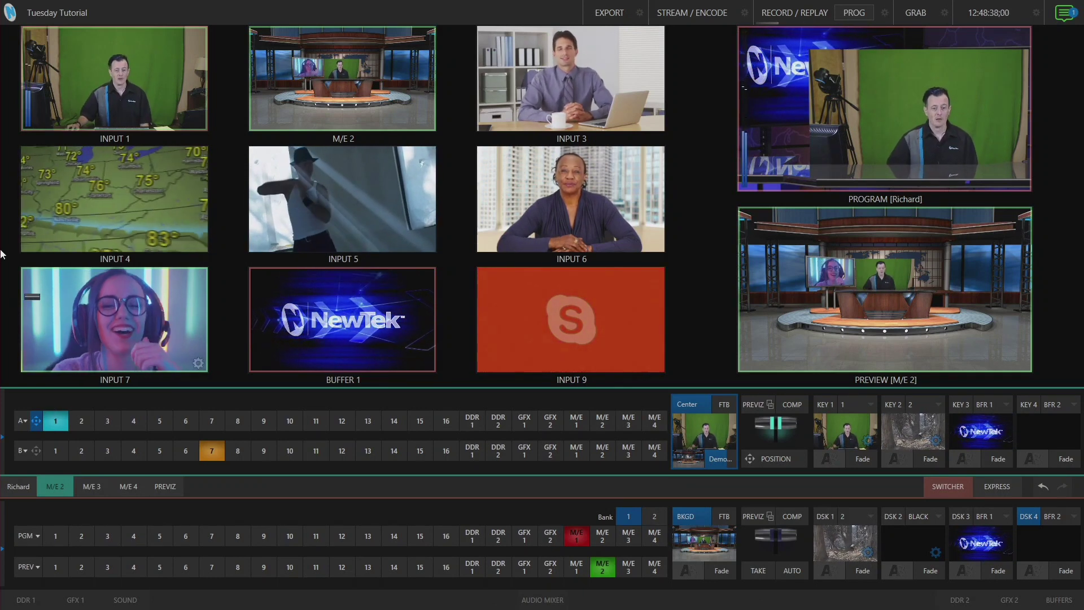
mouse_move(115, 78)
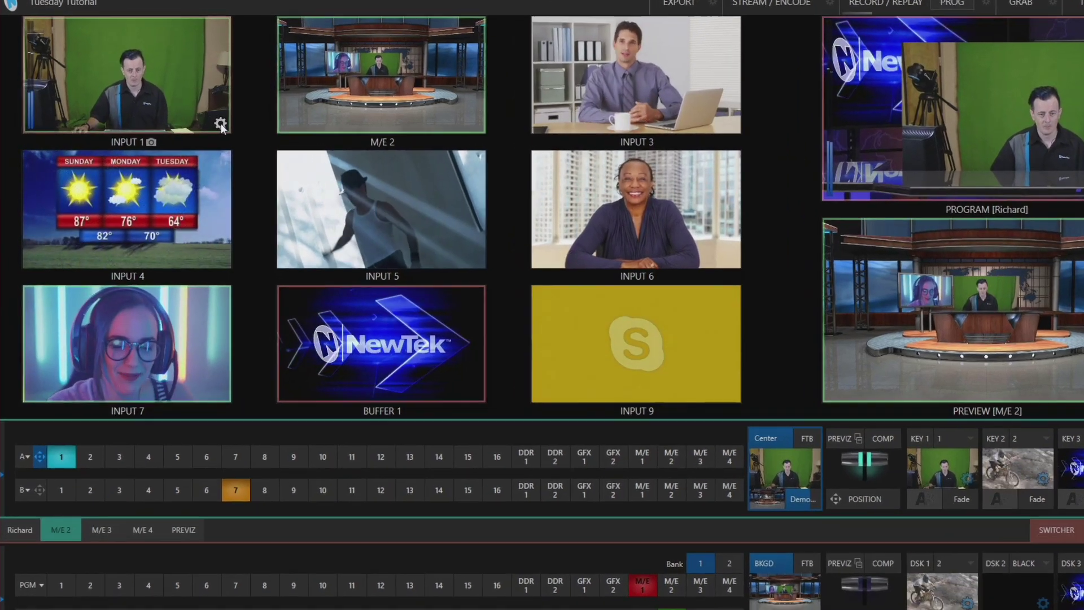
Enable Crop Source on Input 1, cropping 24% left, 19% right and 5% bottom
left_click(199, 124)
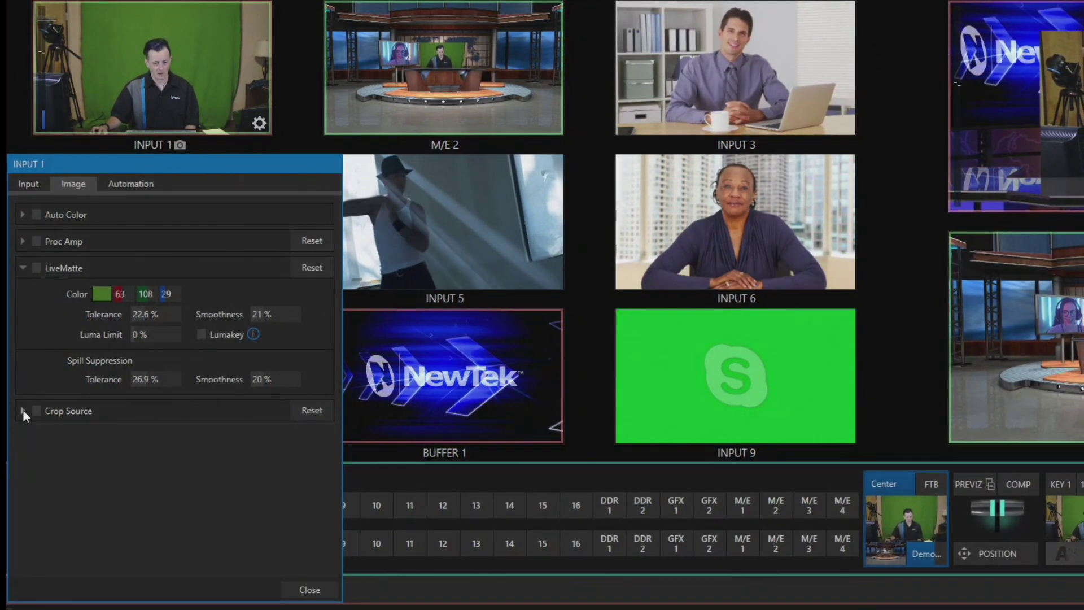
left_click(23, 411)
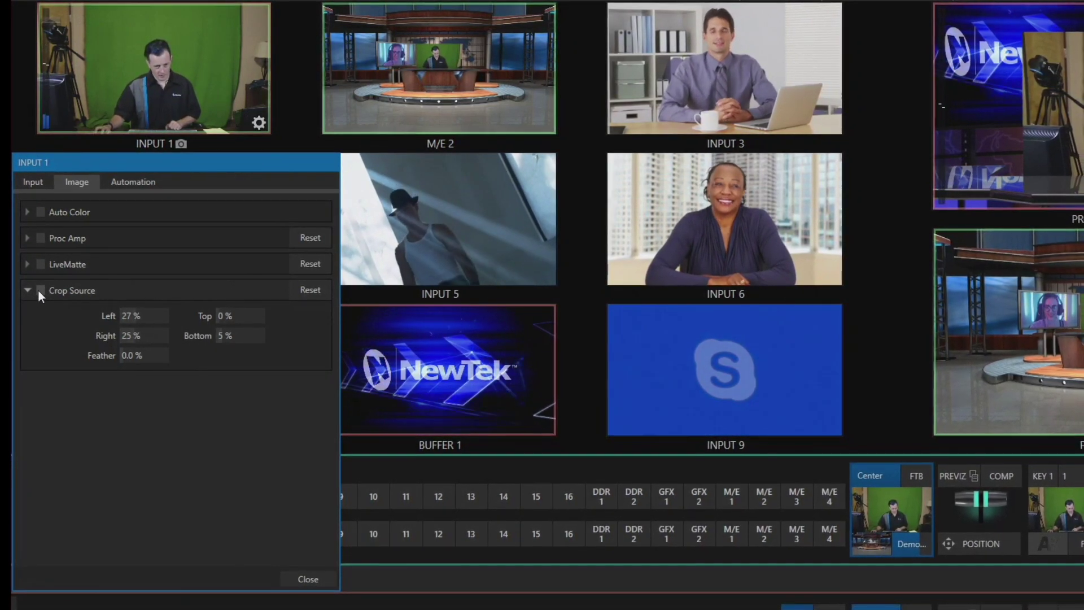
left_click(40, 290)
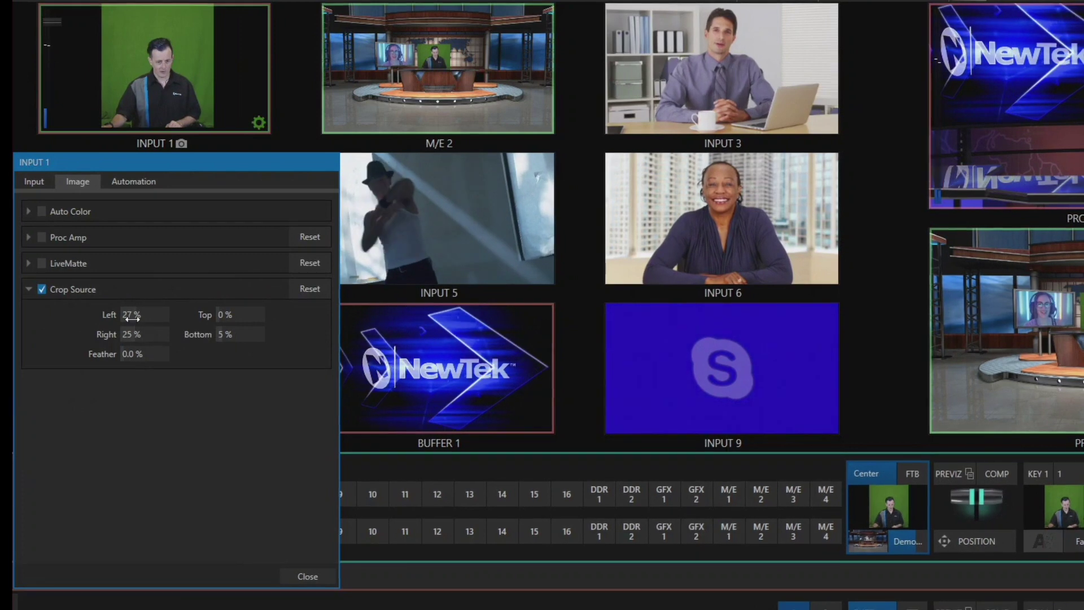
left_click_drag(131, 317, 129, 326)
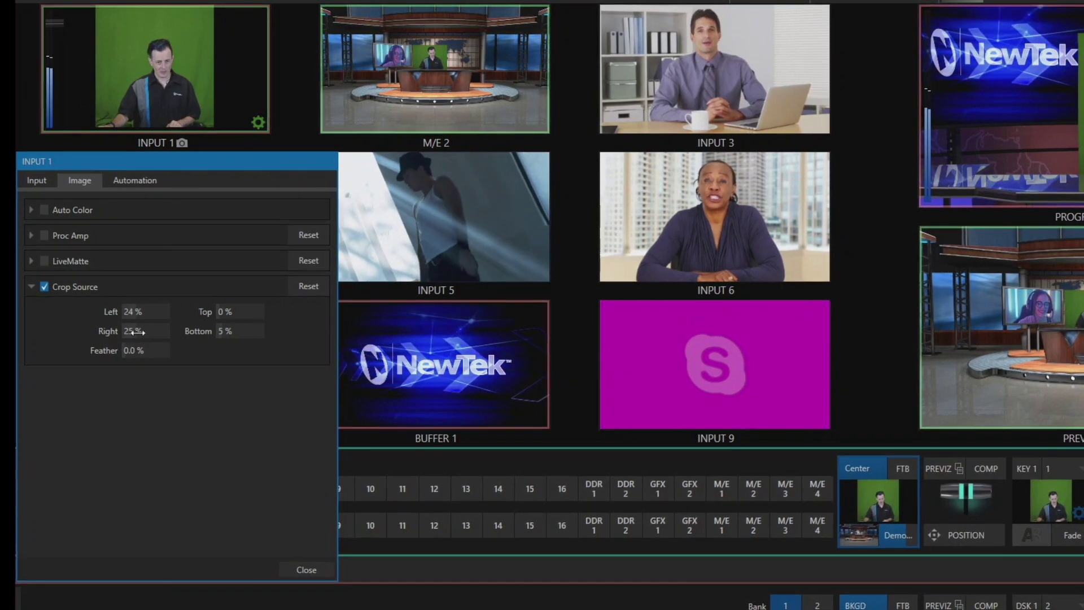
left_click_drag(132, 332, 111, 331)
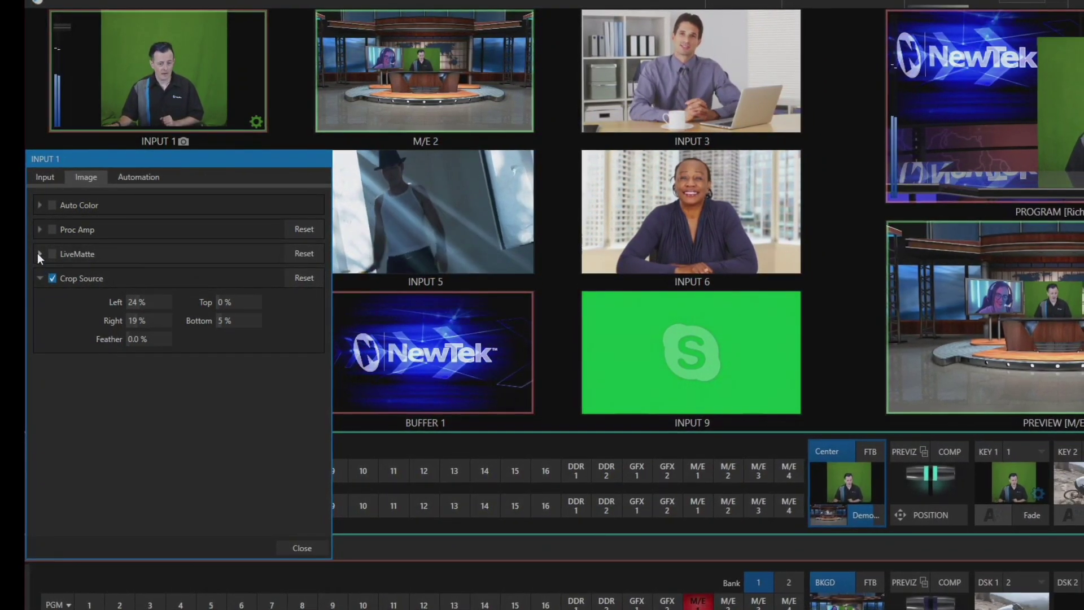
left_click(39, 254)
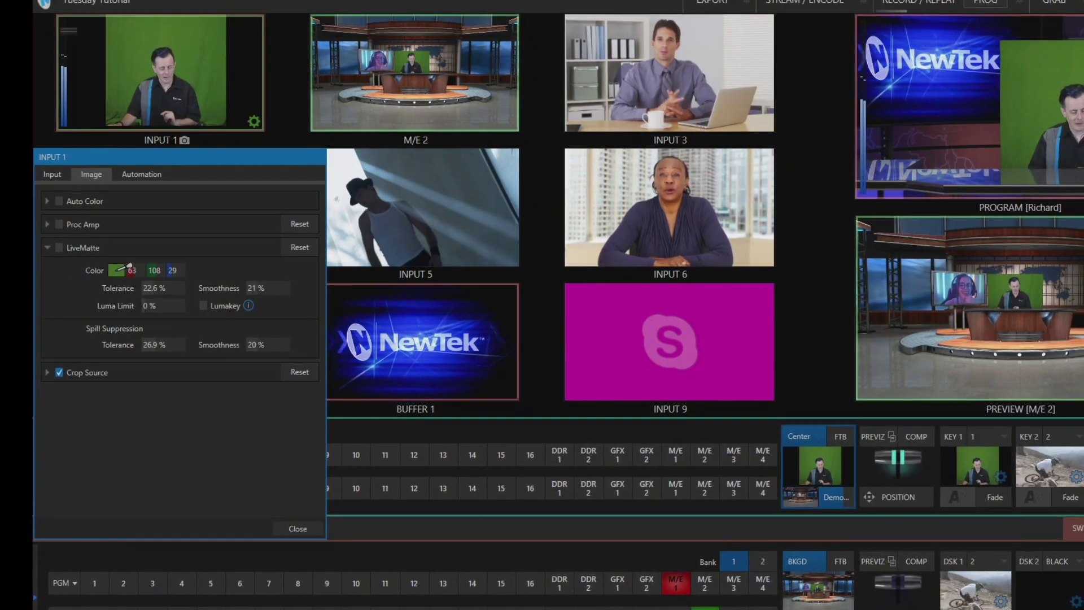
Sample the green backdrop with the LiveMatte color eyedropper to key it out
left_click(119, 268)
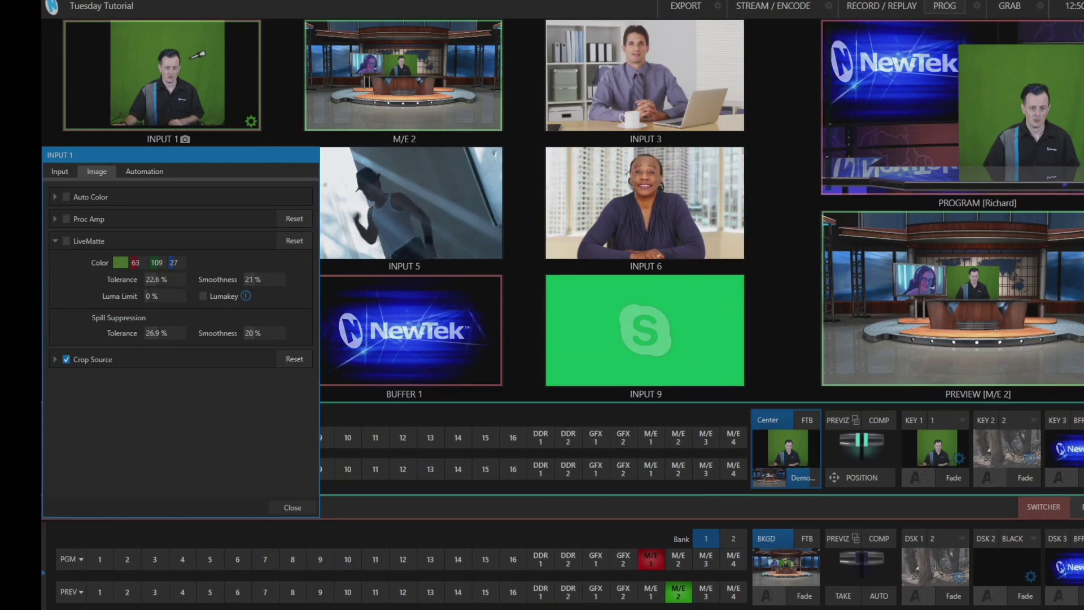
left_click(189, 62)
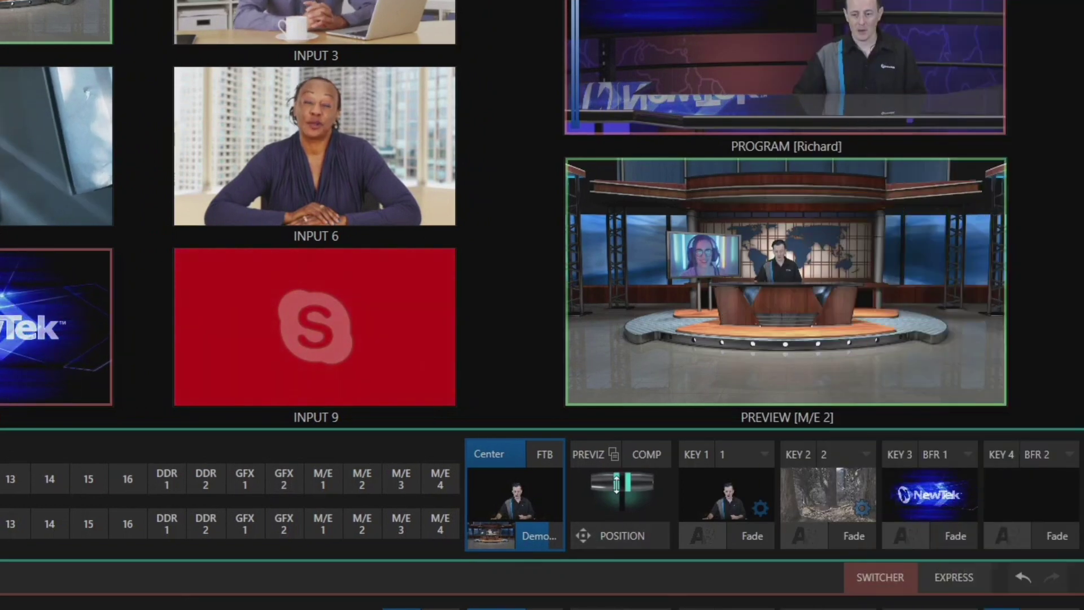
Lower the M/E 2 Position slider to enlarge the presenter and guest monitor in the shot
left_click_drag(623, 485, 622, 549)
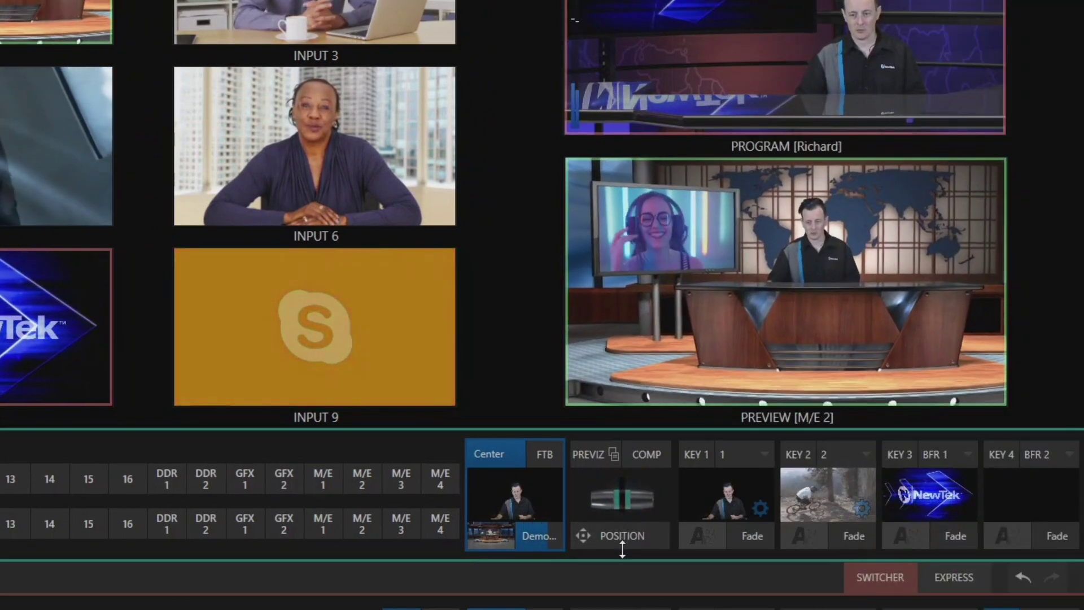